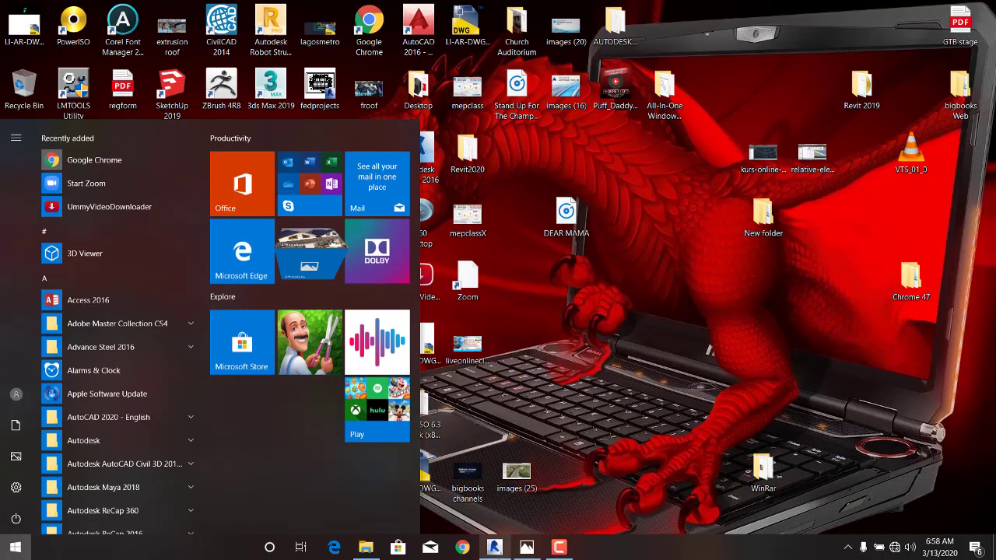
Bring up the 'lar' 3D view and zoom in on the building's flat ceiling-grid top
left_click(494, 547)
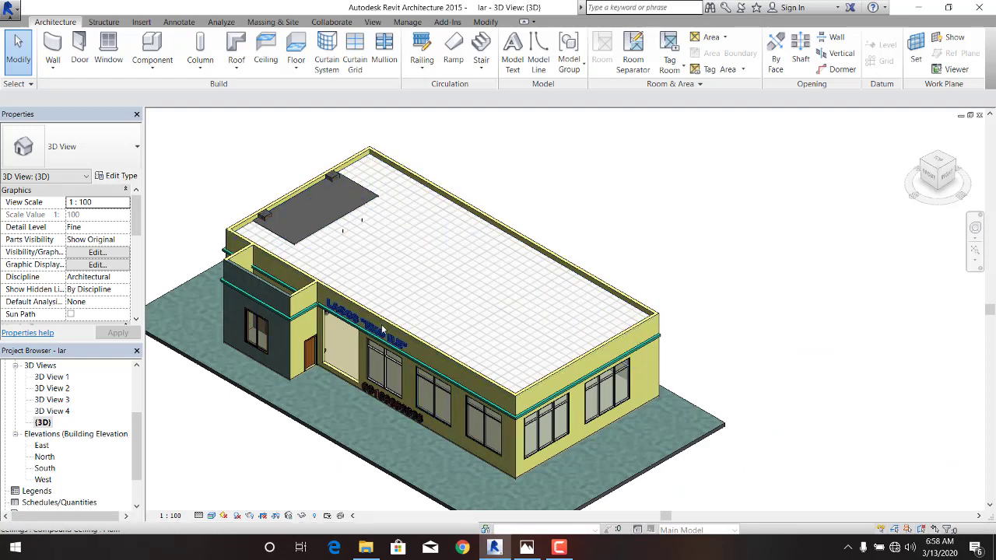
middle_click_drag(411, 293, 437, 296)
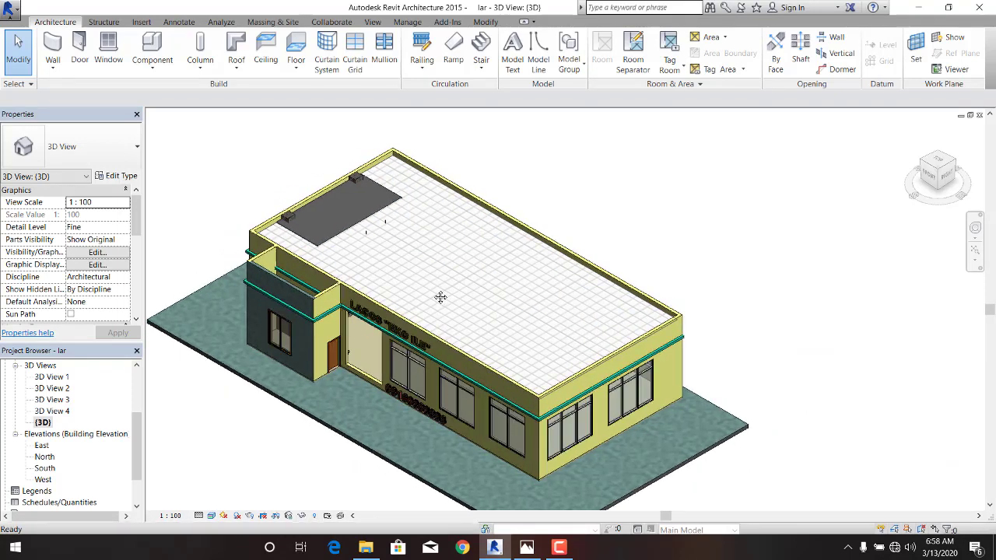
scroll(471, 342, "up", 3)
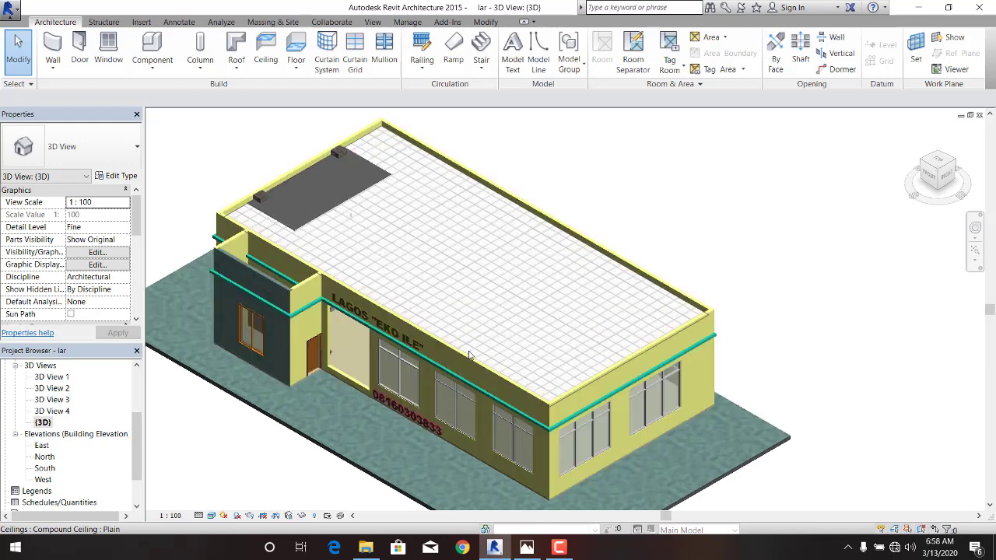
middle_click_drag(467, 340, 514, 349)
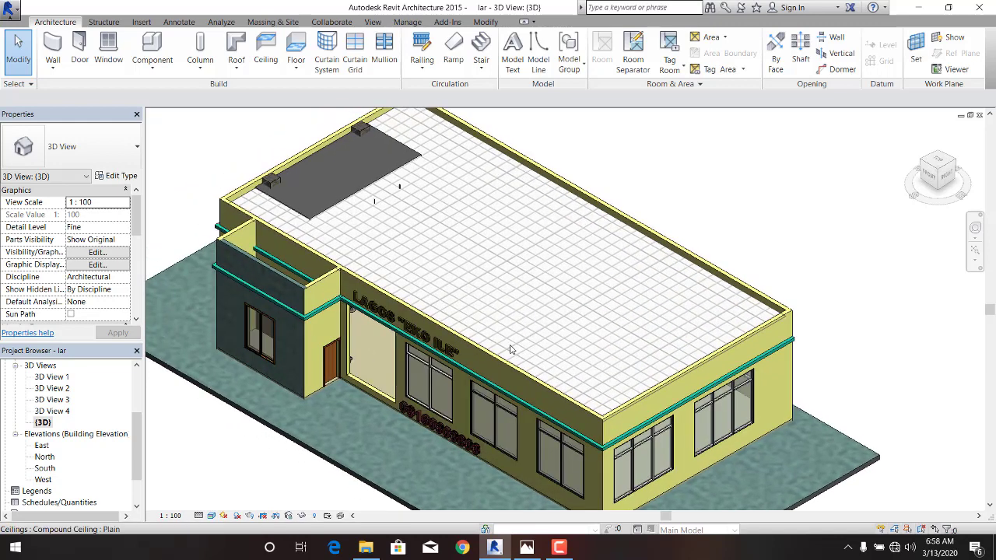
left_click(230, 70)
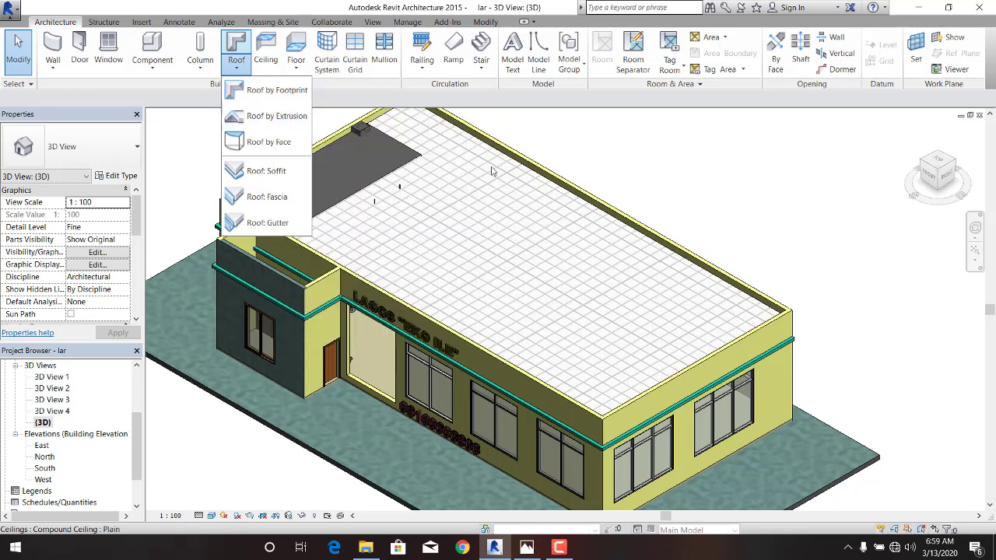
left_click(553, 133)
scroll(132, 433, "up", 3)
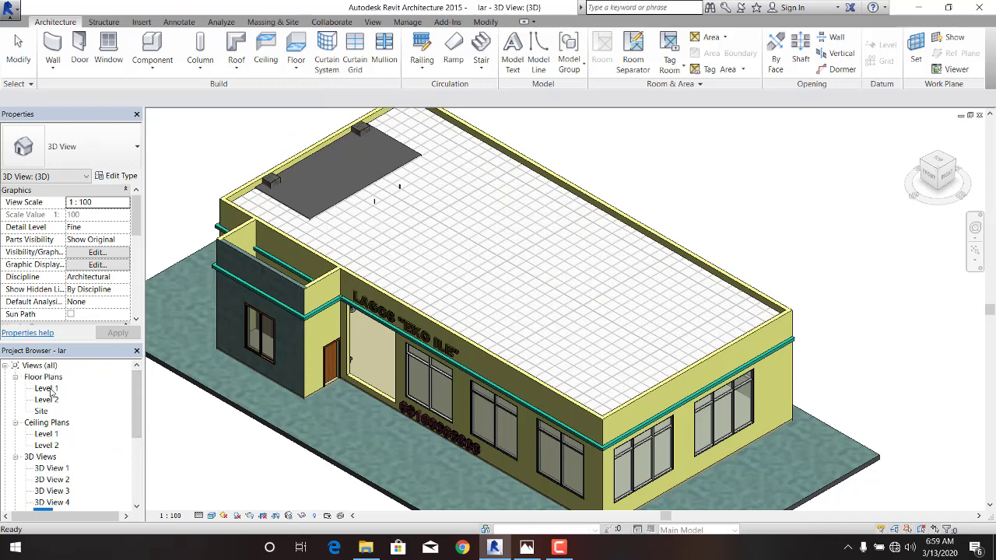
Open the North elevation and select the Level 2 line to confirm it sits at 6000
left_click_drag(140, 401, 94, 451)
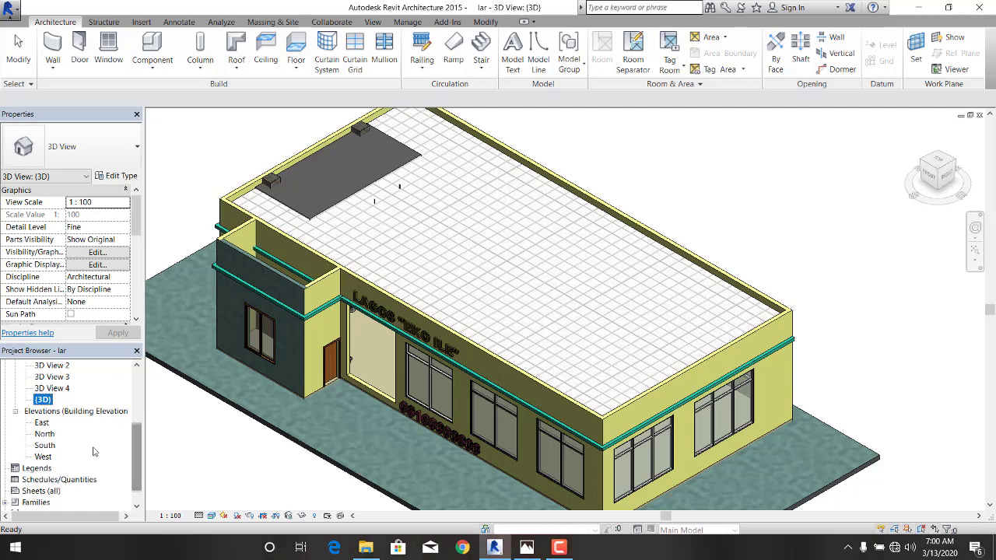
left_click(45, 434)
double_click(46, 434)
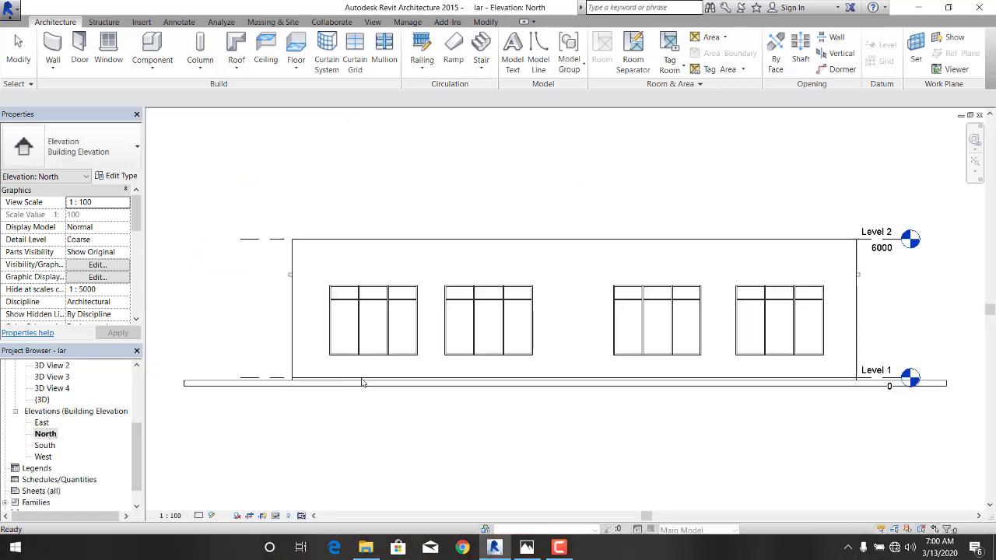
middle_click_drag(521, 287, 462, 285)
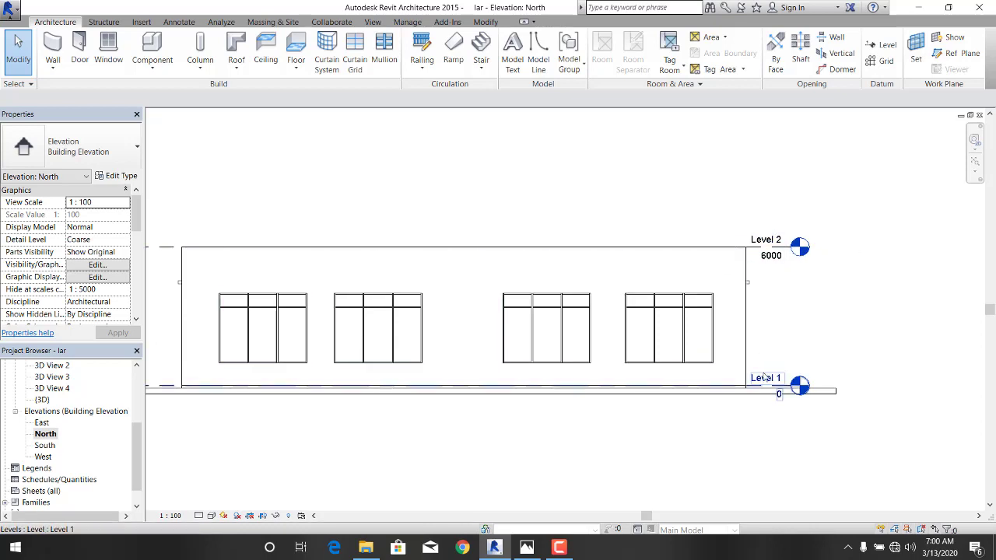
left_click(767, 239)
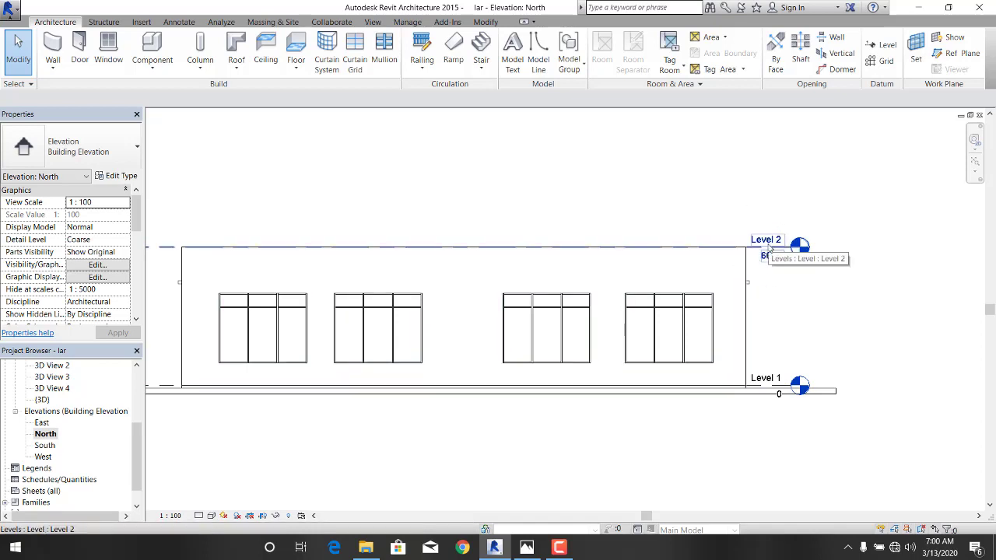
key("Escape")
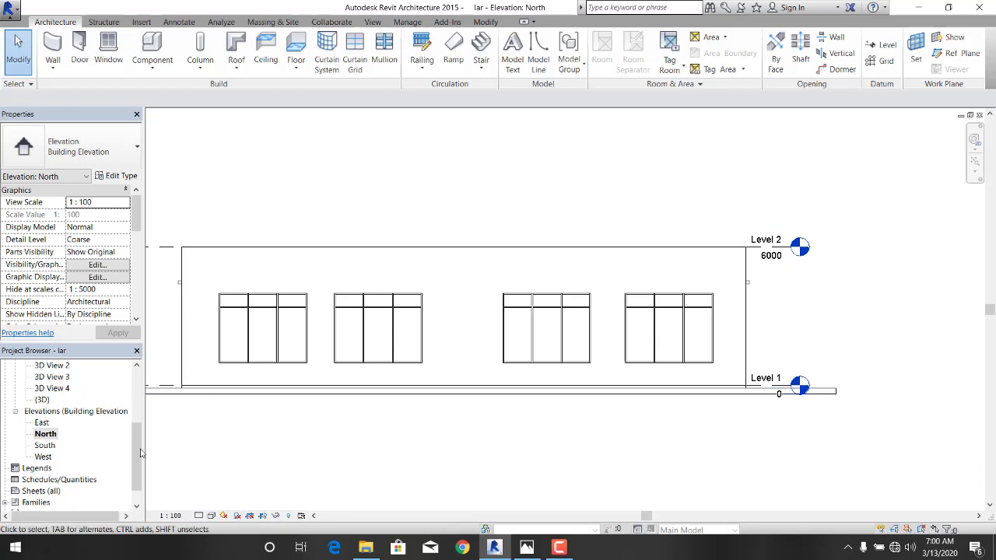
left_click_drag(140, 453, 139, 400)
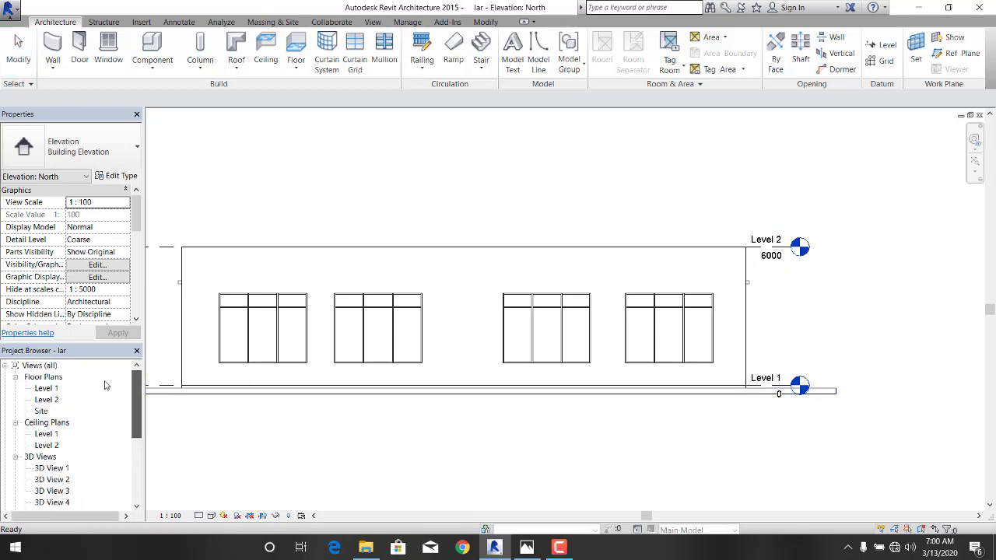
Open the Level 2 floor plan, zoom in, and drop down the Roof creation methods
double_click(40, 400)
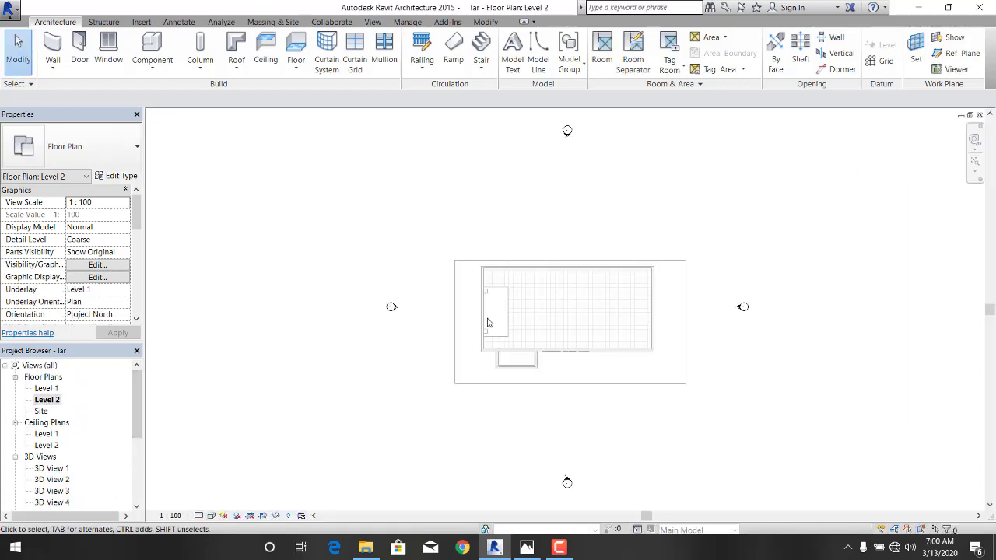
scroll(540, 304, "up", 5)
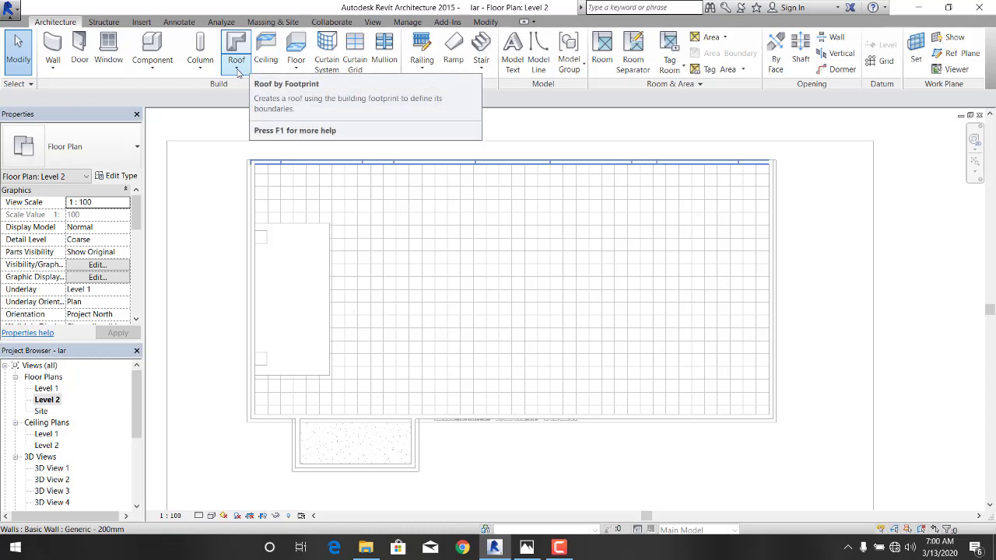
left_click(238, 72)
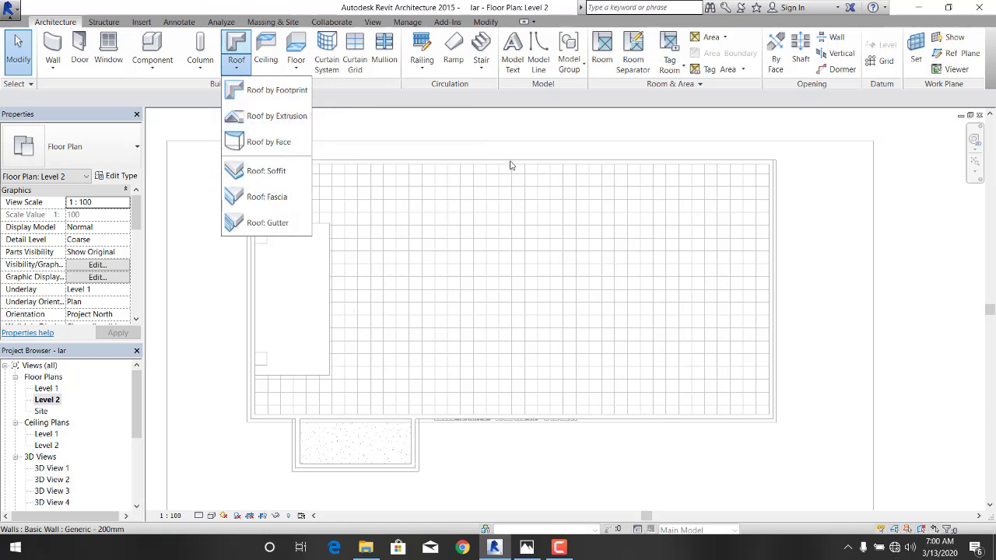
Start a Roof by Footprint sketch on Level 2 using Generic - 400mm with 600 overhang
left_click(279, 94)
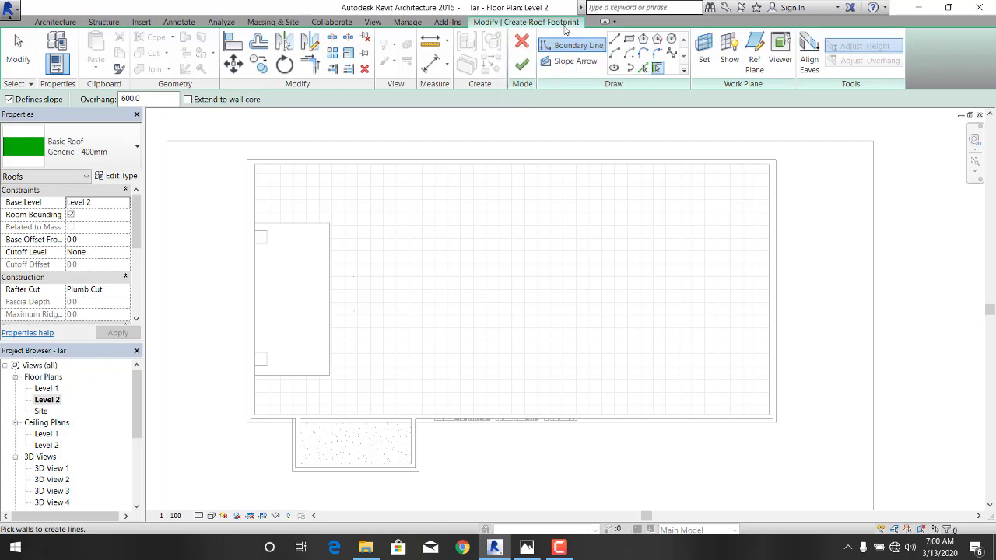
left_click(62, 23)
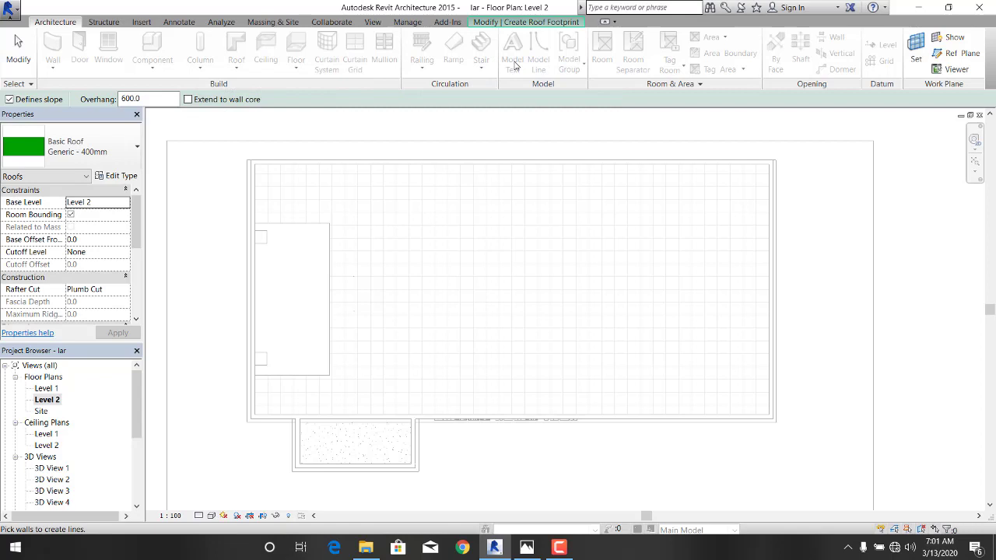
left_click(524, 24)
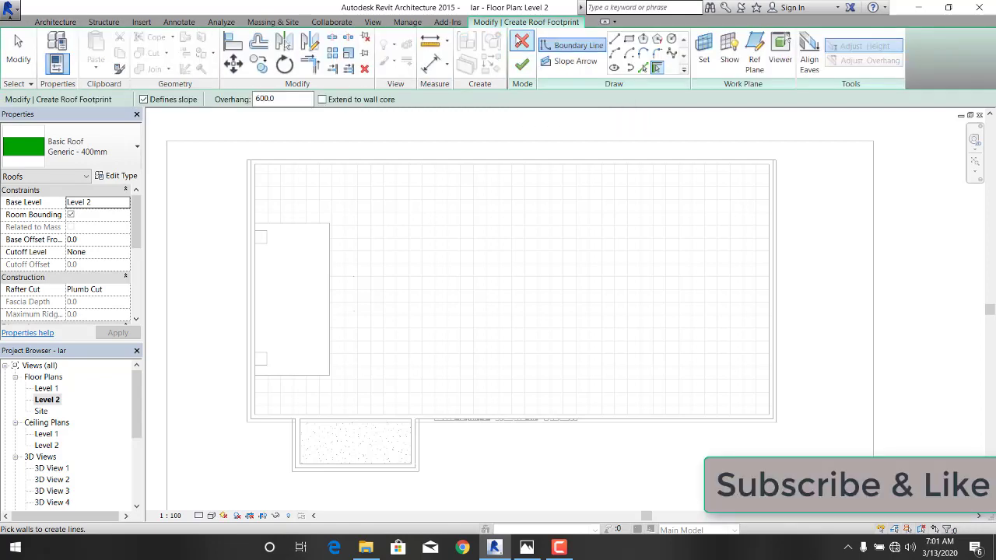
left_click(41, 21)
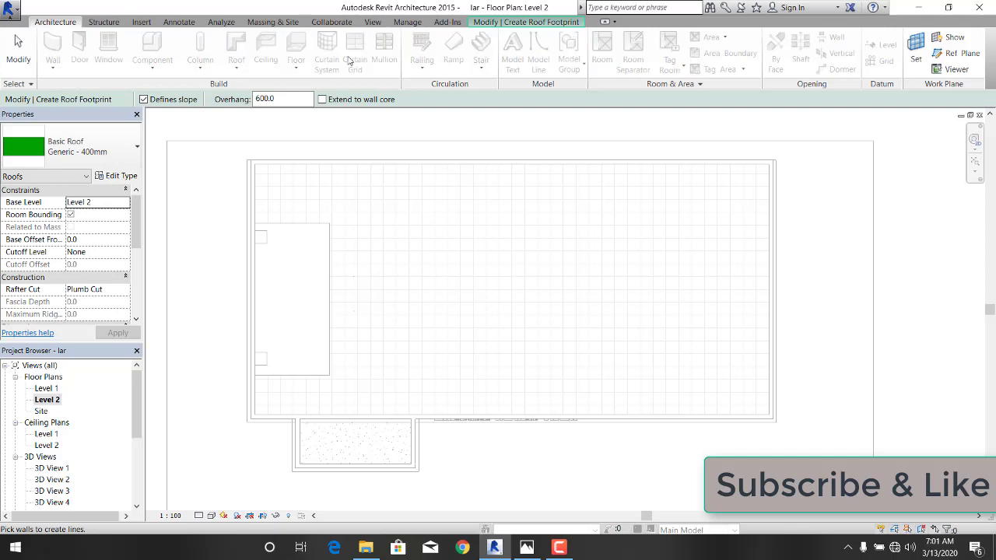
left_click(518, 22)
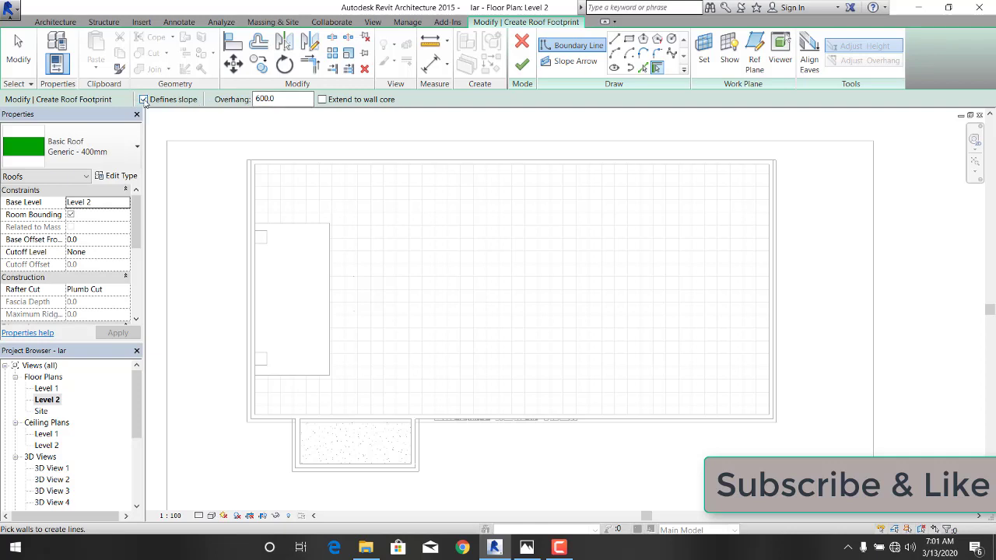
Change the footprint roof type to Generic - 125mm and its overhang to 1200
left_click(117, 146)
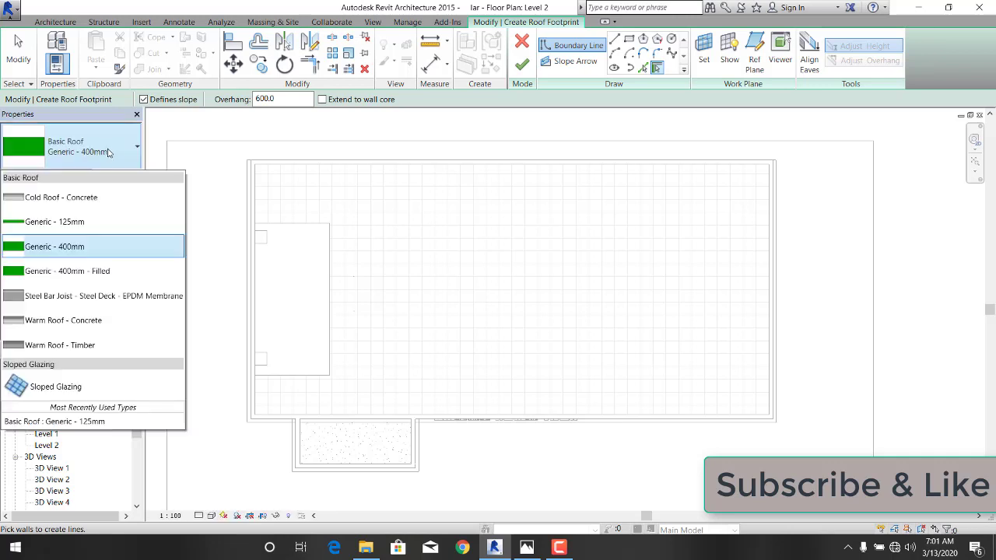
left_click(108, 223)
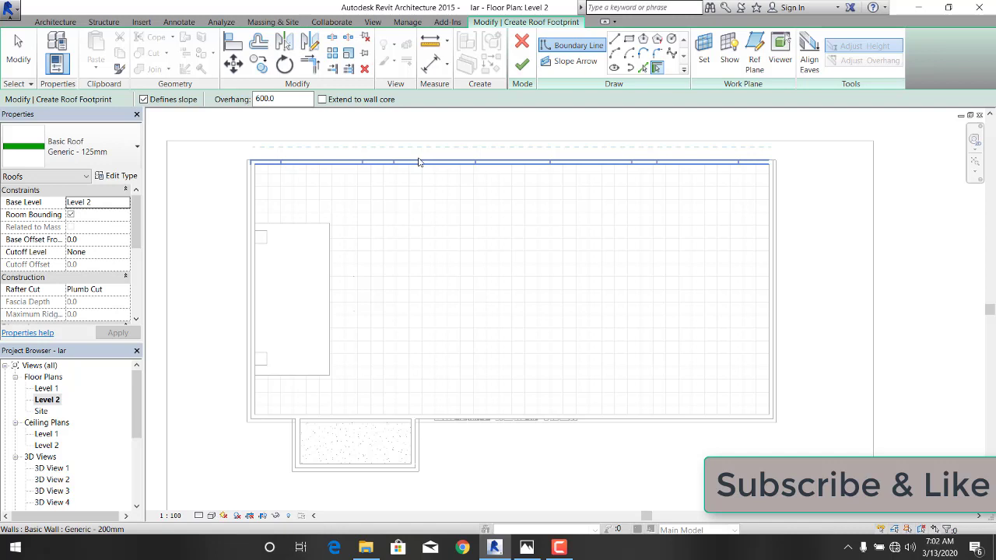
left_click_drag(289, 100, 233, 101)
type("120")
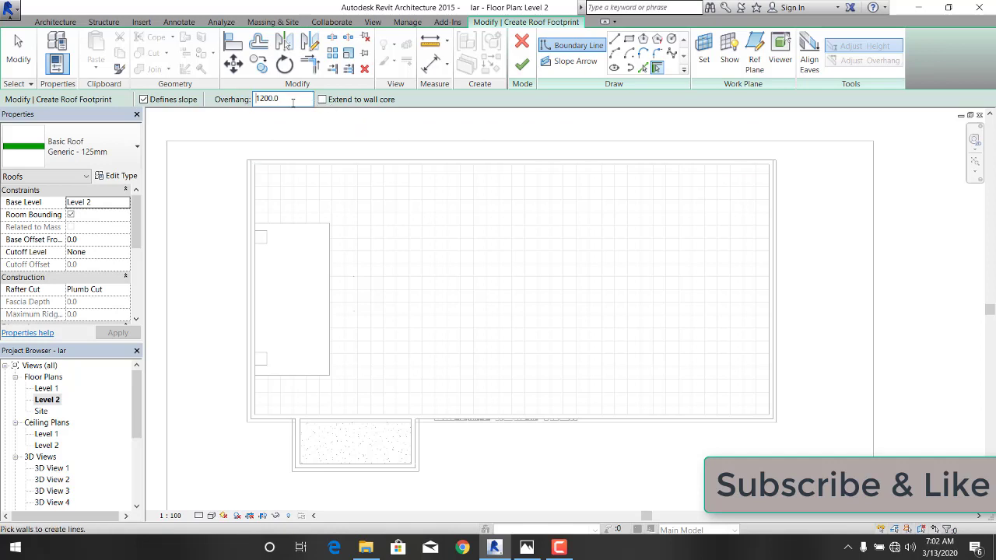
Replace the 1200 overhang value, then pick the top, right and bottom building walls as boundaries
left_click_drag(293, 101, 244, 97)
type("6")
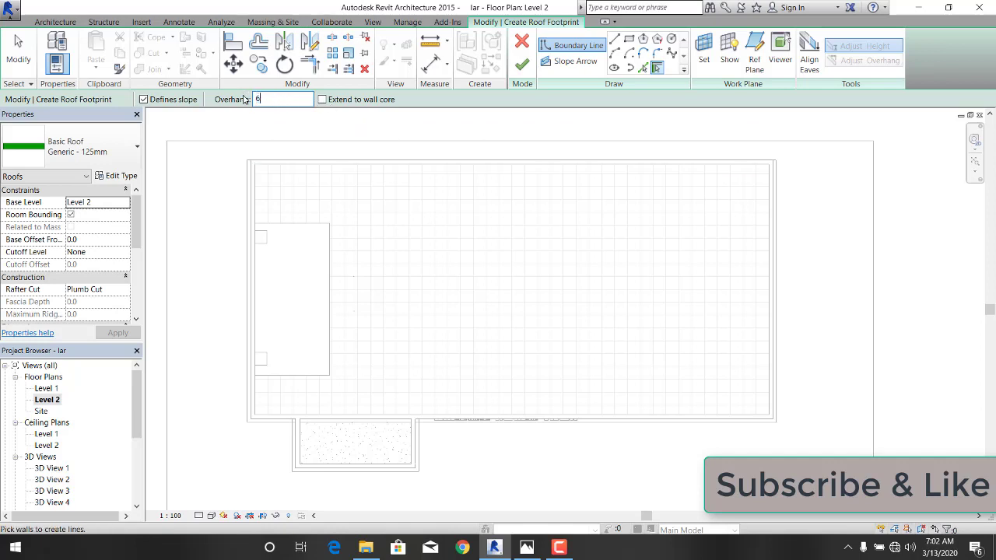
left_click(475, 162)
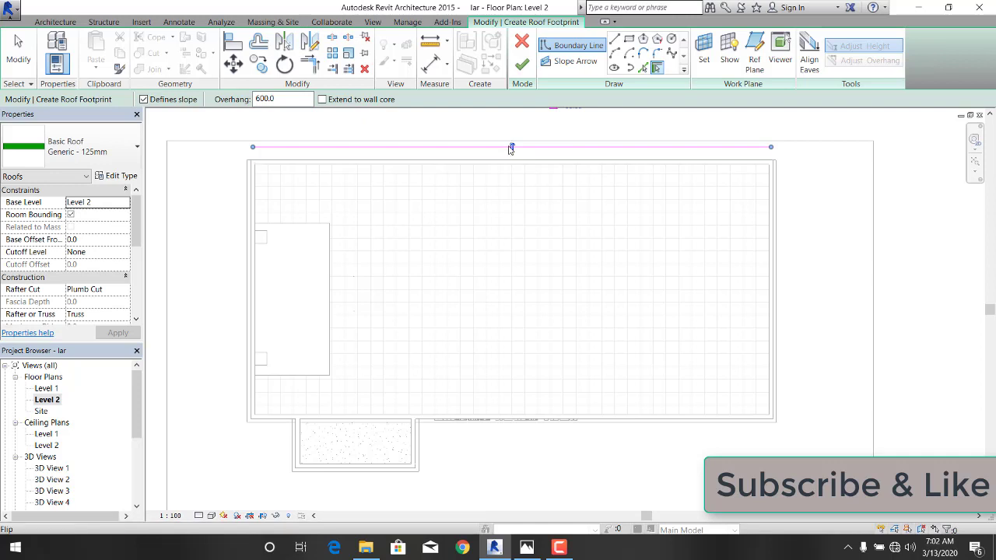
left_click(779, 275)
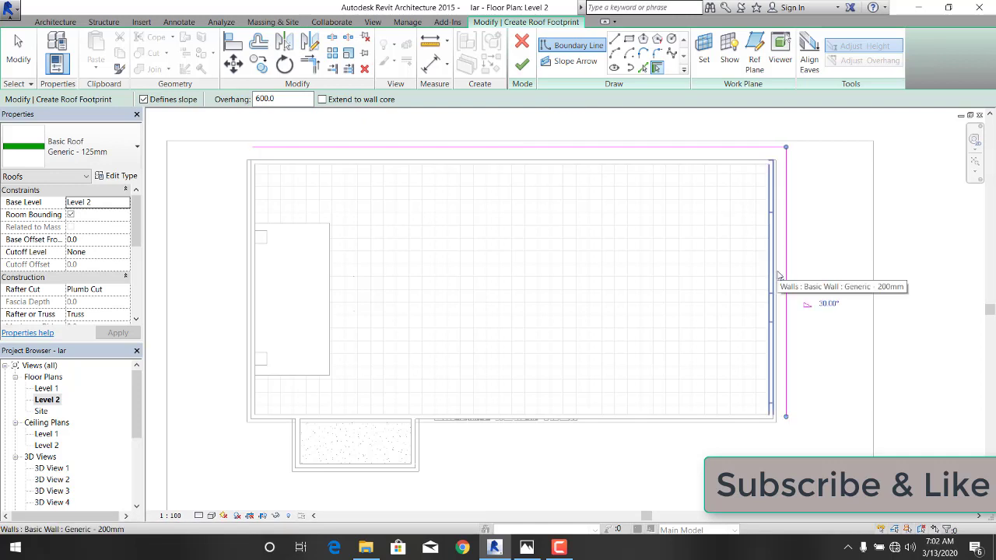
left_click(666, 428)
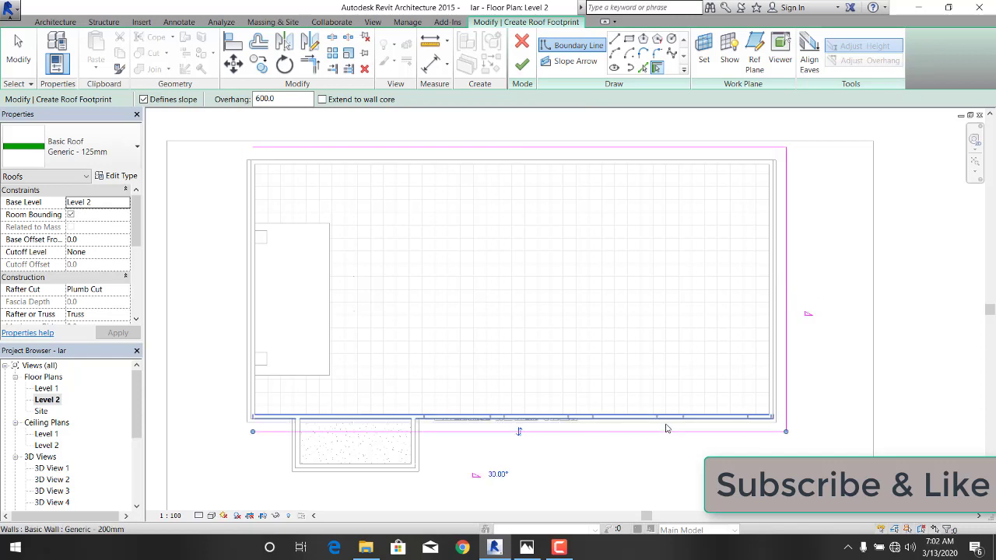
Add 30° sloped boundary lines along the porch's side, front and left walls, flipping the side line outward
left_click(420, 455)
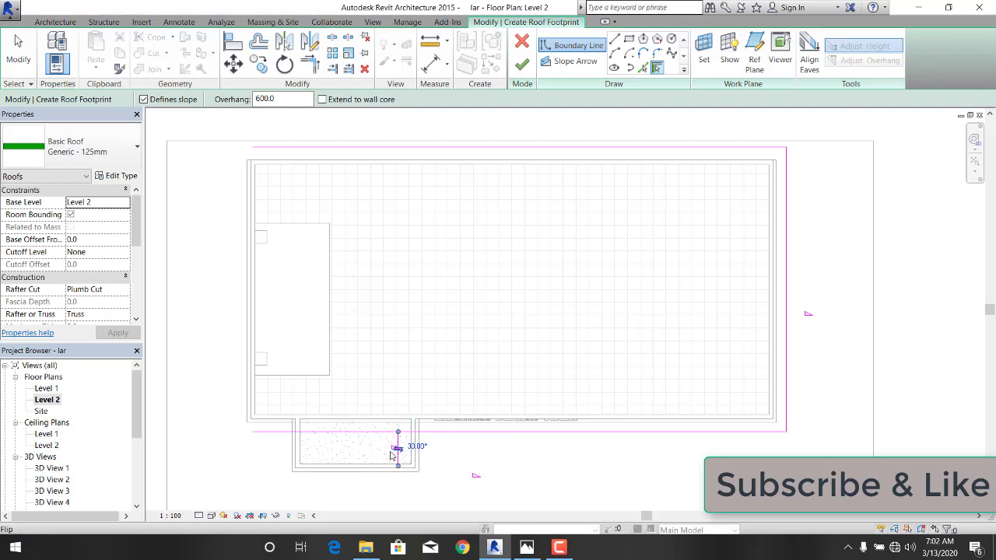
scroll(398, 452, "up", 3)
middle_click_drag(444, 436, 456, 322)
scroll(456, 322, "up", 2)
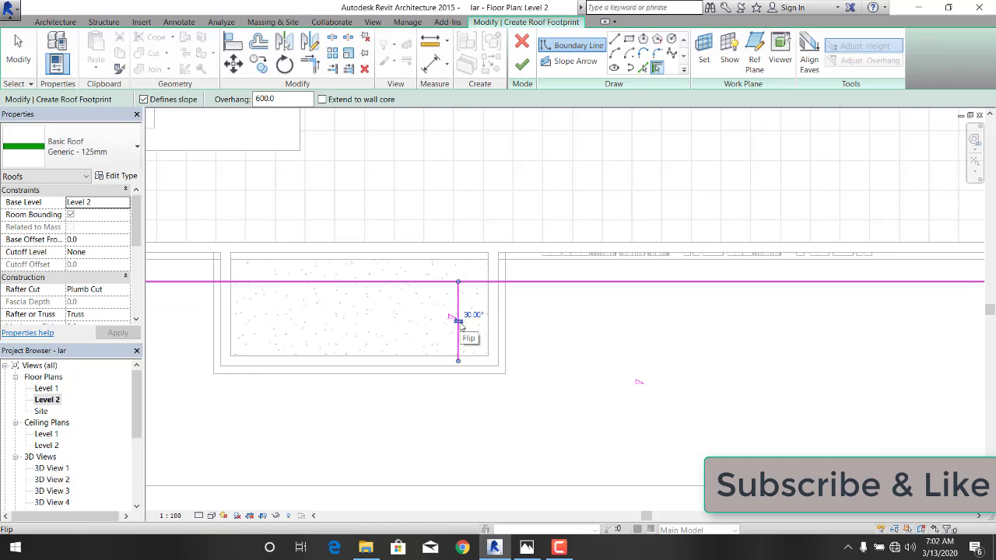
left_click(459, 322)
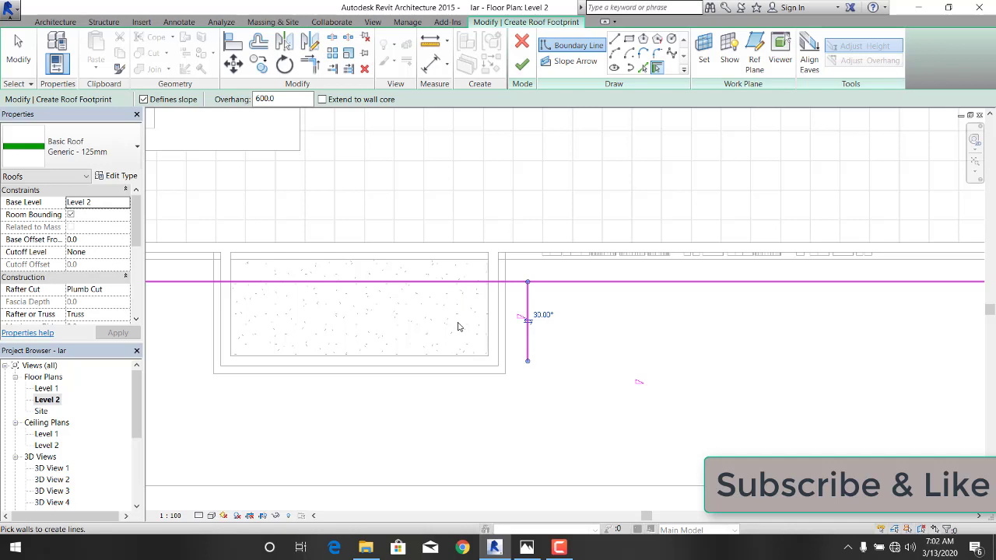
left_click(389, 367)
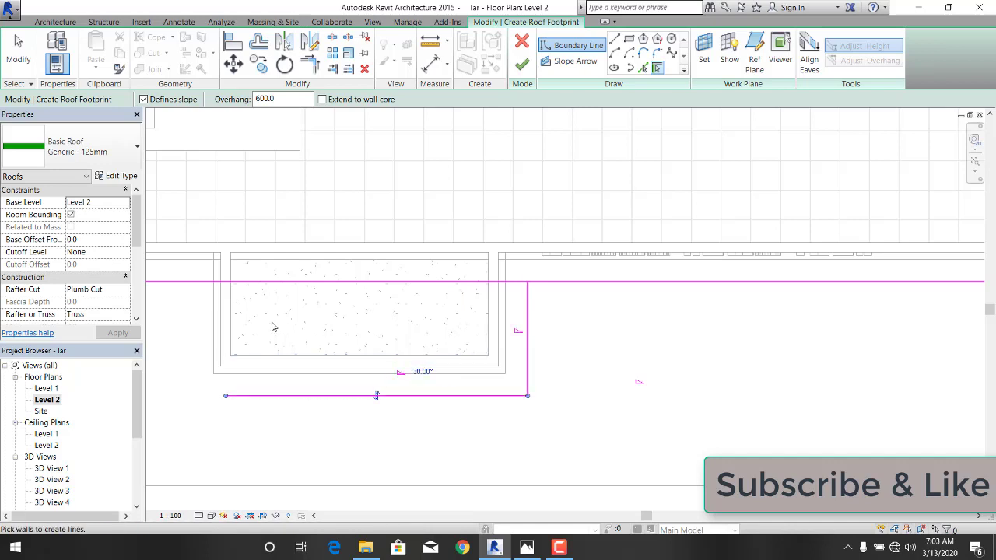
left_click(217, 328)
scroll(205, 318, "down", 2)
middle_click_drag(205, 318, 417, 364)
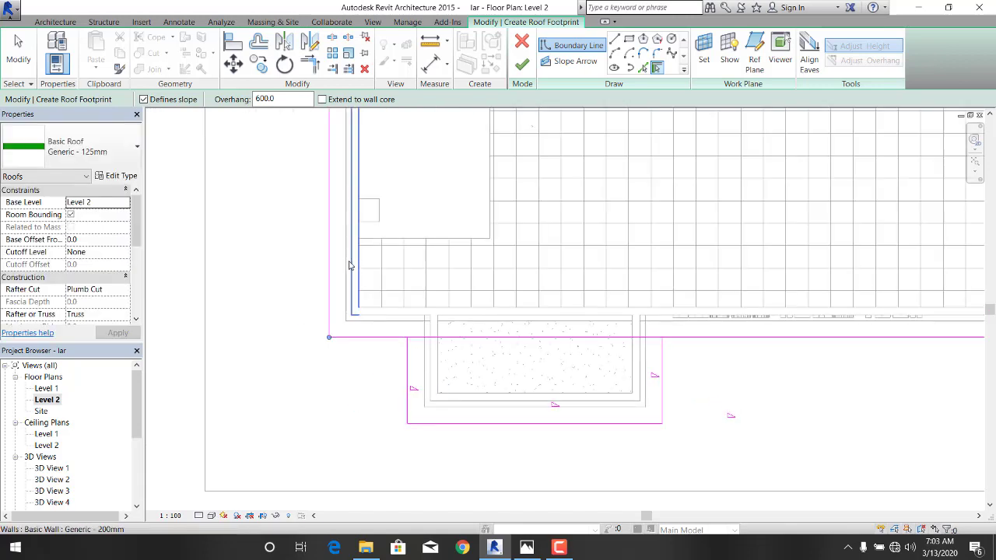
scroll(349, 266, "down", 1)
mouse_move(350, 266)
middle_mouse_down()
mouse_move(433, 249)
mouse_move(374, 351)
middle_mouse_up()
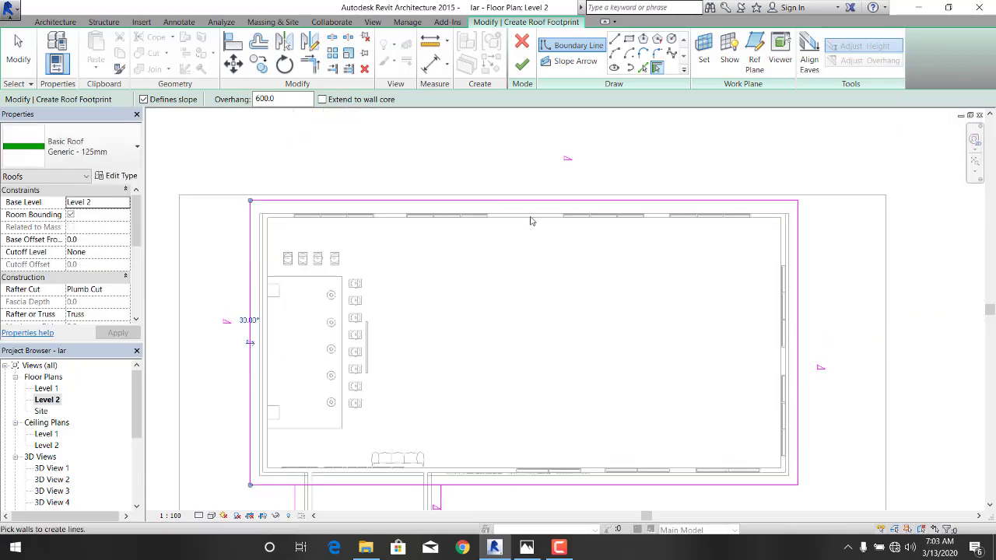
scroll(342, 181, "down", 3, "ctrl")
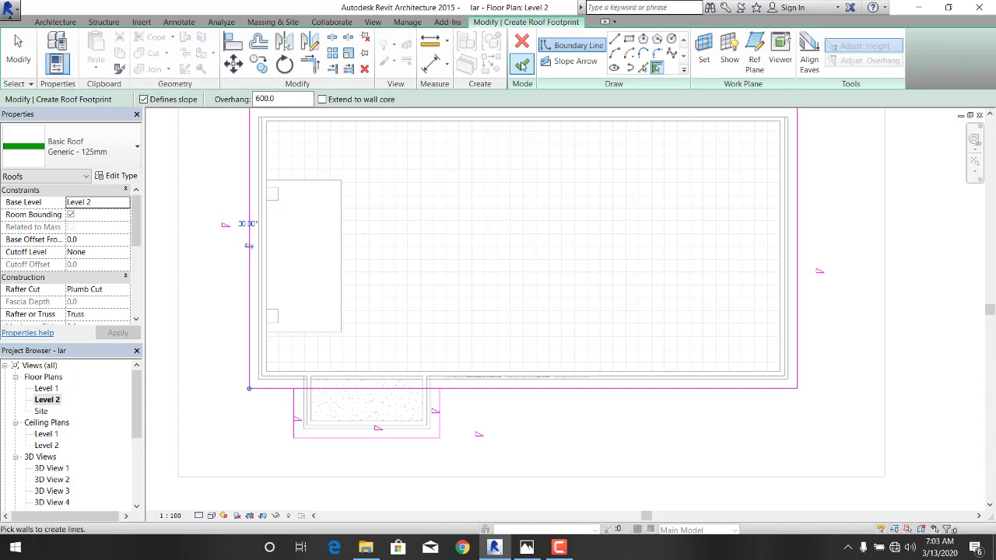
Dismiss the intersecting-lines error and split the front boundary line into 5500 and 20100 segments
left_click(522, 66)
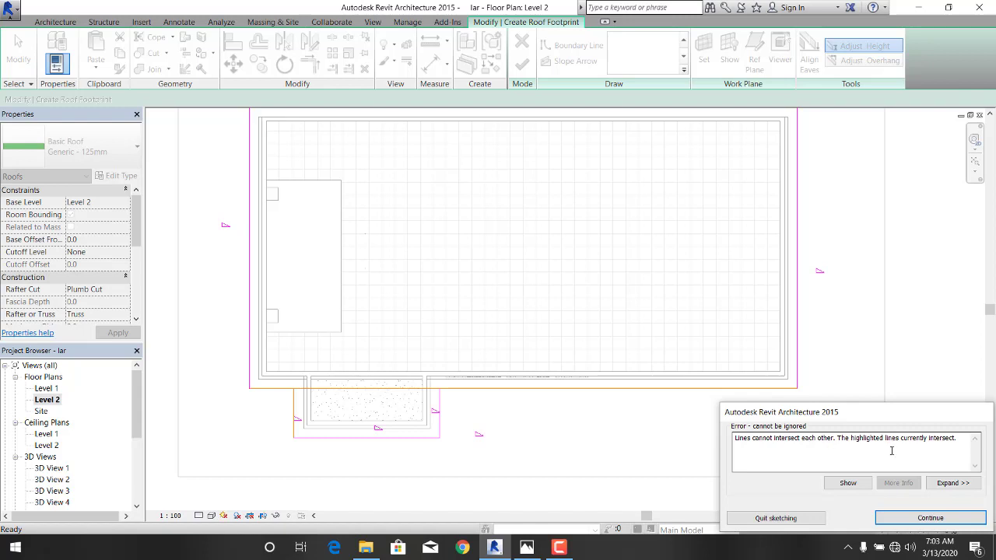
left_click(929, 518)
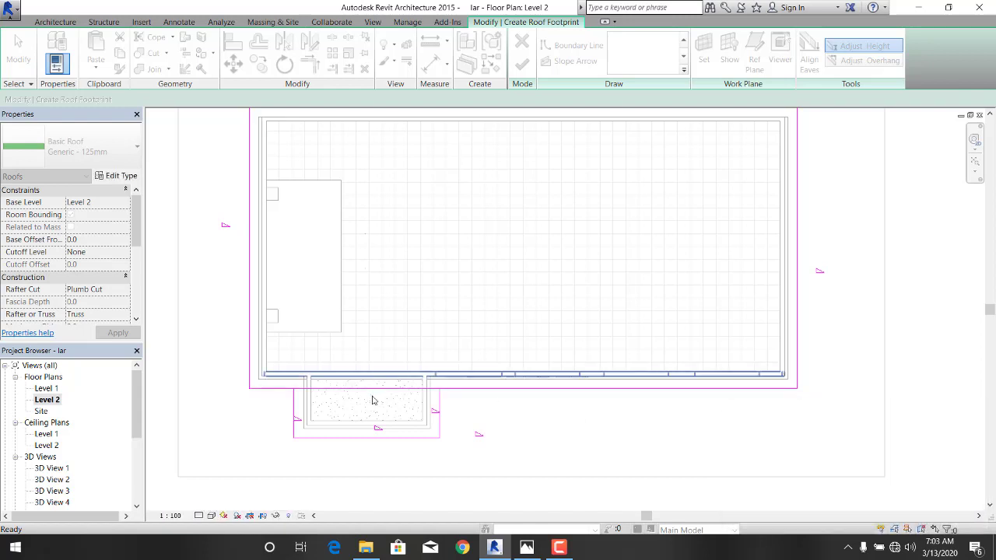
scroll(372, 401, "up", 5)
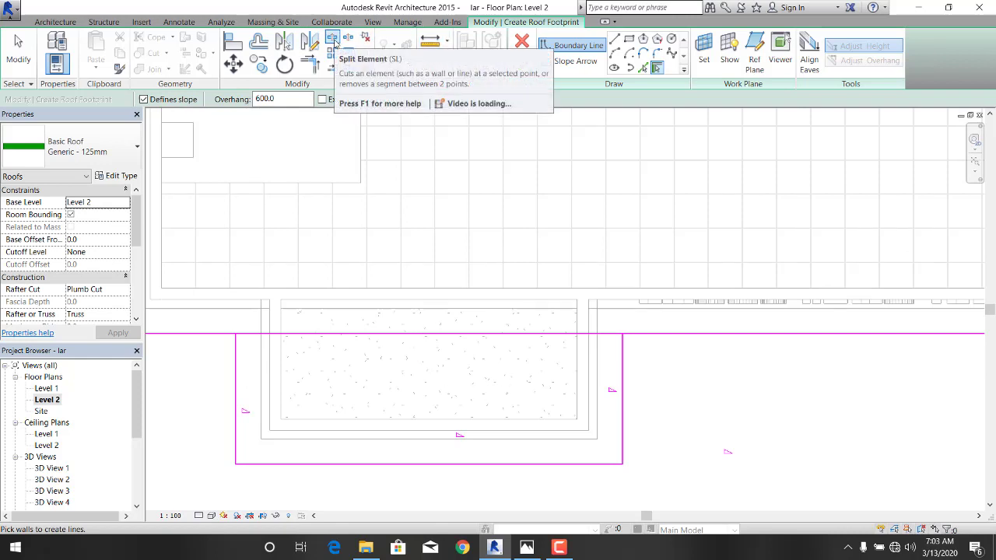
left_click(332, 39)
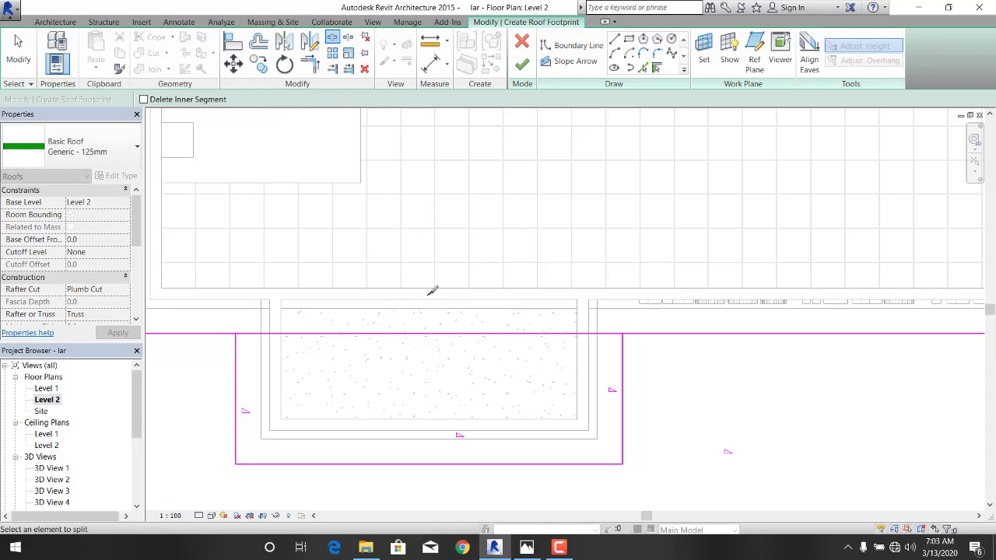
left_click(430, 333)
left_click(27, 60)
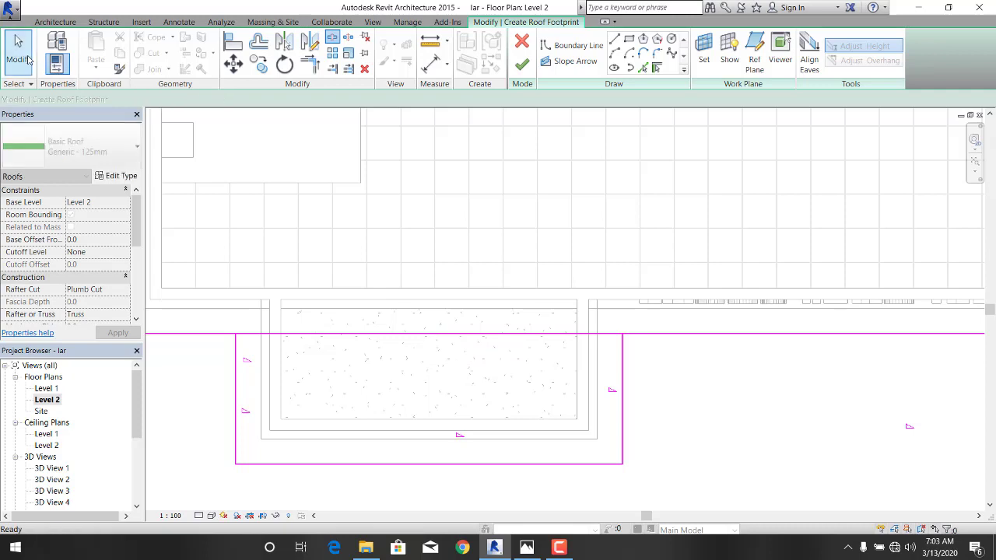
left_click(328, 332)
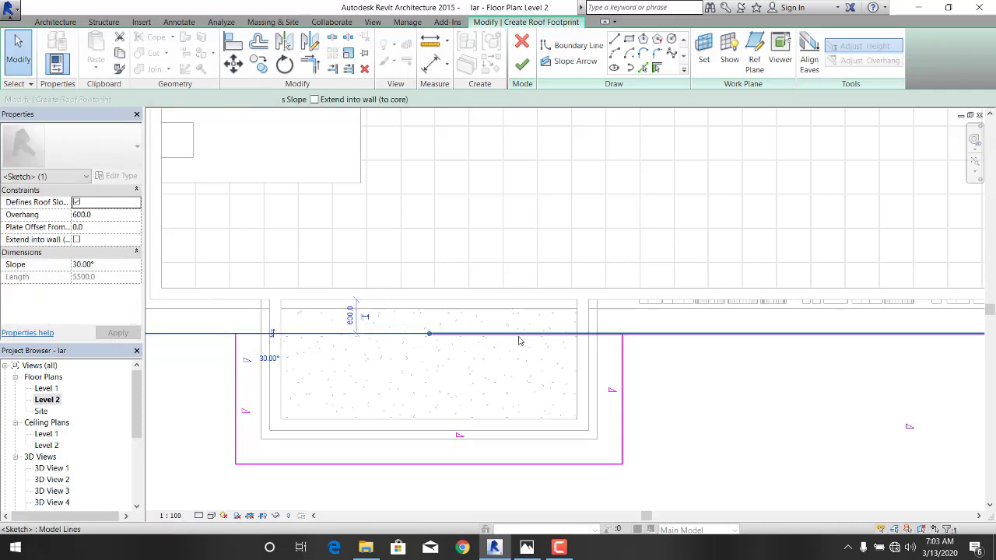
left_click(483, 333)
Trim the front boundary line to a corner with the porch's left side line
scroll(412, 252, "up", 2)
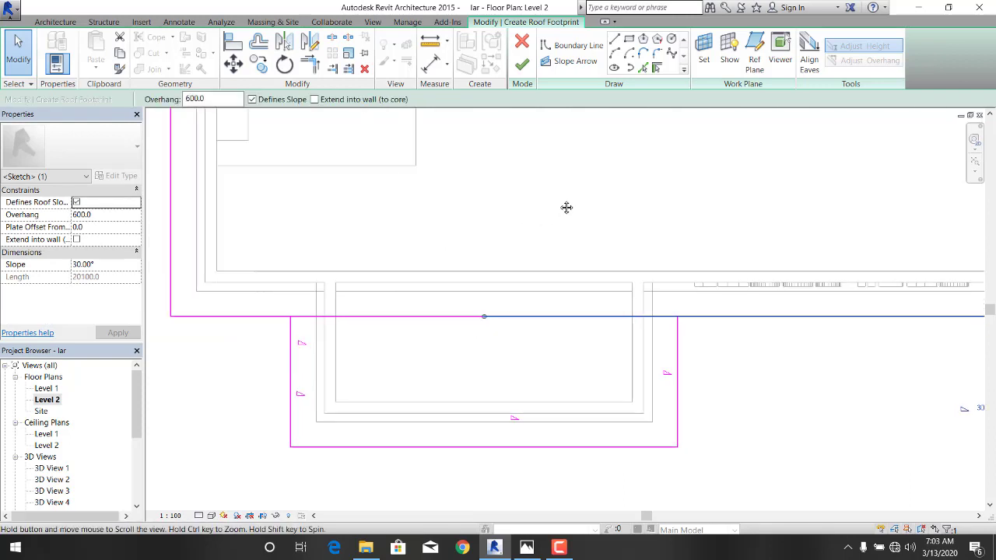
scroll(516, 221, "up", 2)
scroll(515, 221, "down", 1)
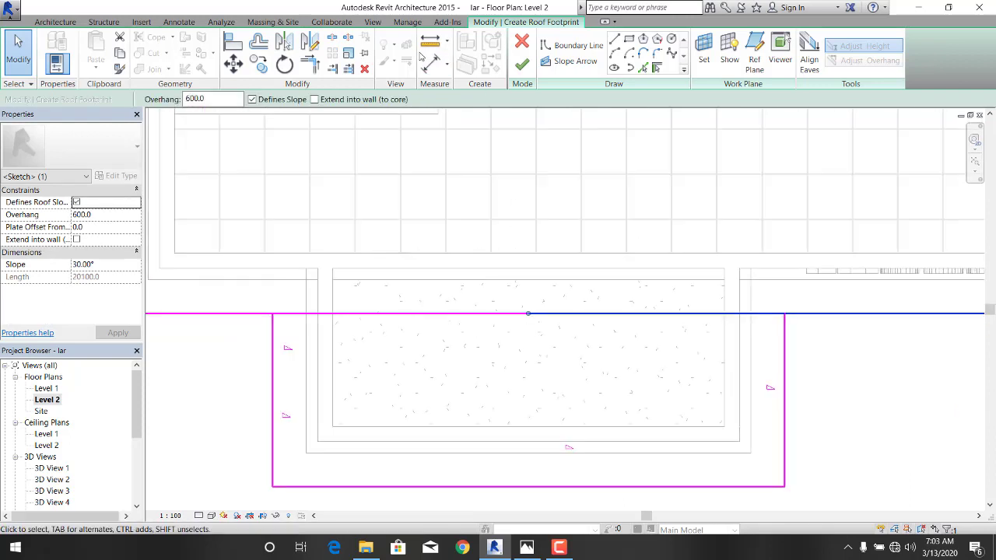
left_click(311, 67)
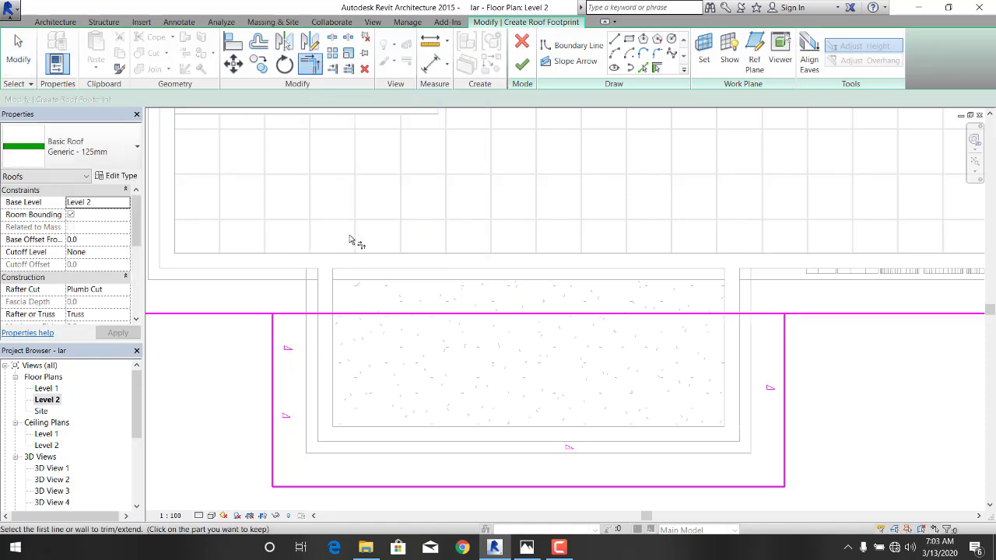
middle_click_drag(355, 238, 402, 282)
left_click(349, 267)
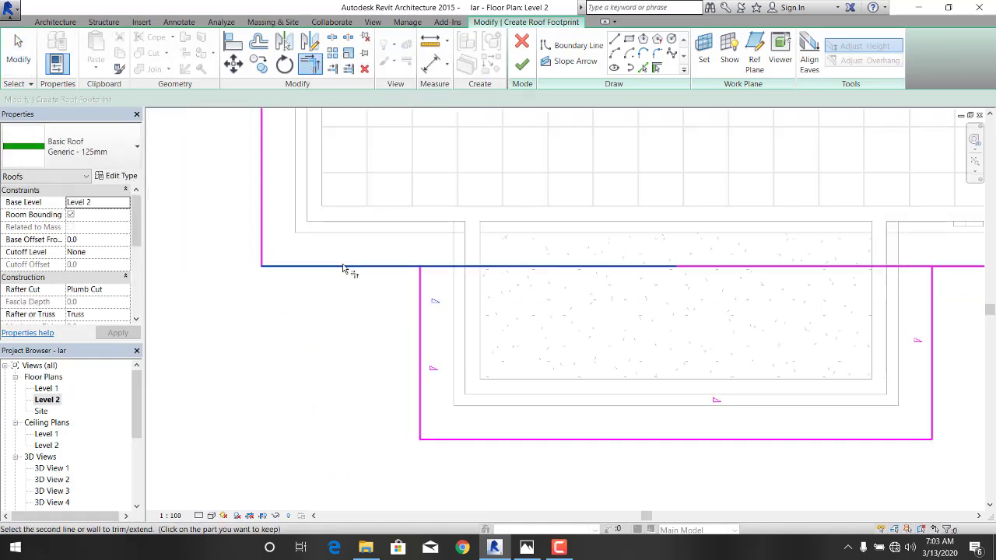
left_click(421, 343)
Trim the porch's right side line to the front line, closing the notched footprint outline
middle_click_drag(534, 285, 293, 286)
left_click(713, 316)
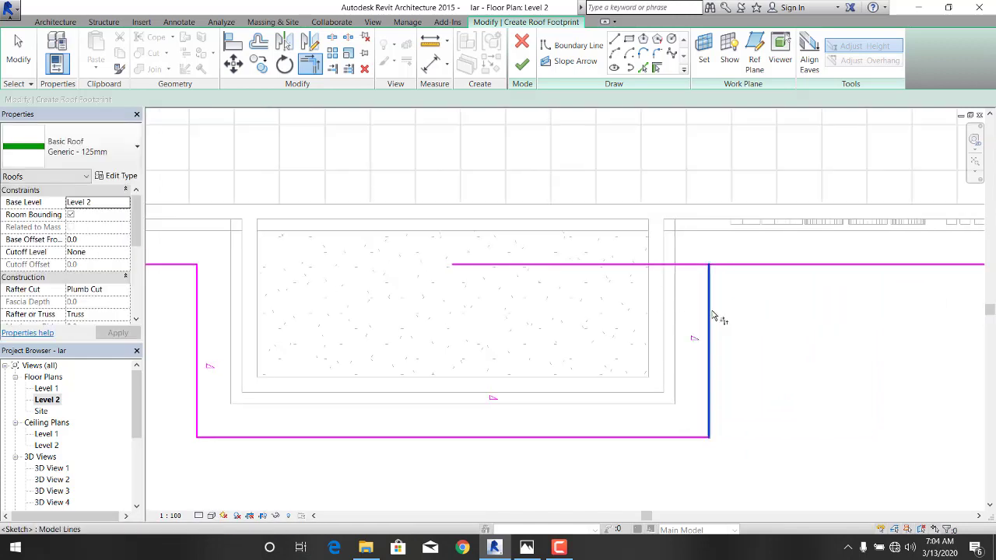
left_click(769, 269)
scroll(638, 216, "down", 4)
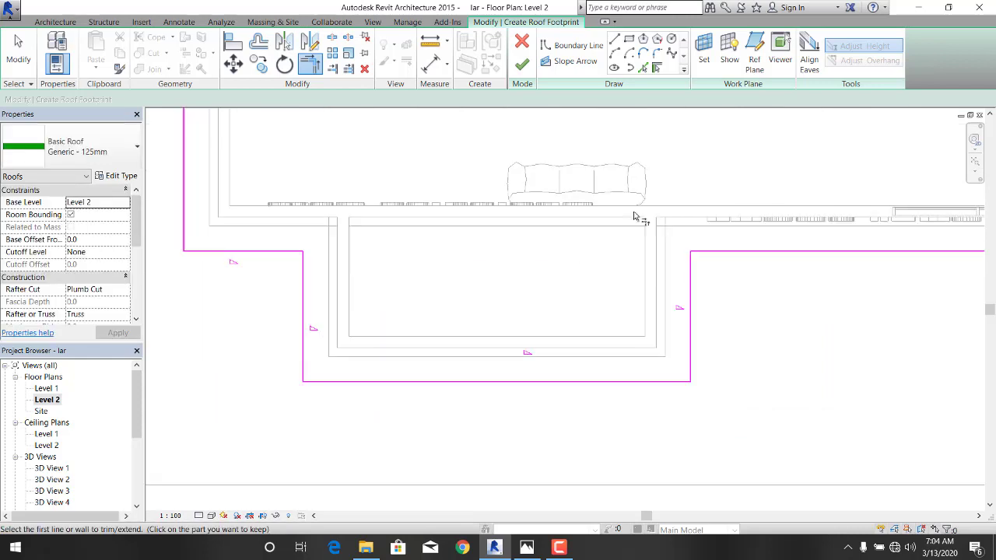
middle_click_drag(646, 224, 490, 340)
scroll(551, 269, "down", 2)
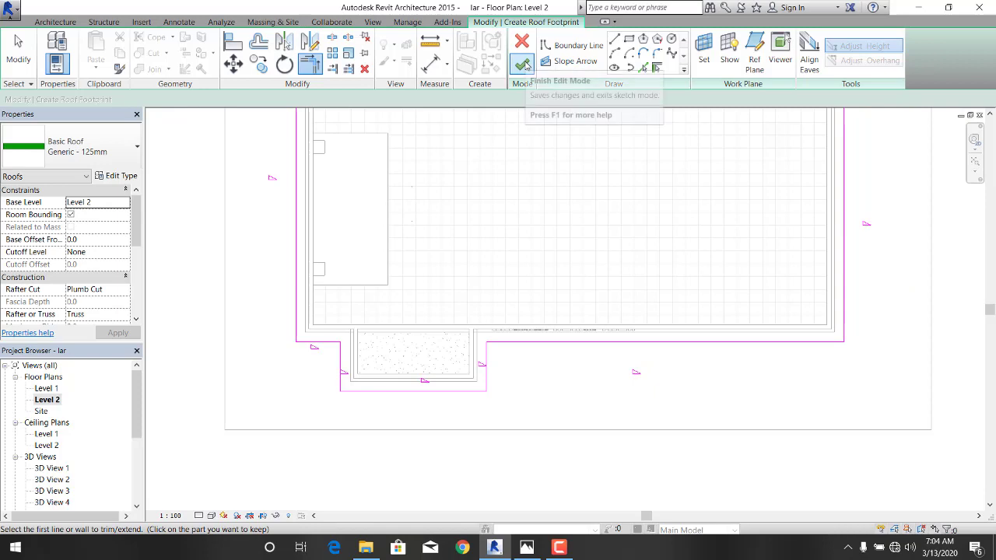
Finish the footprint to create the Generic - 125mm hip roof, then deselect it
left_click(525, 66)
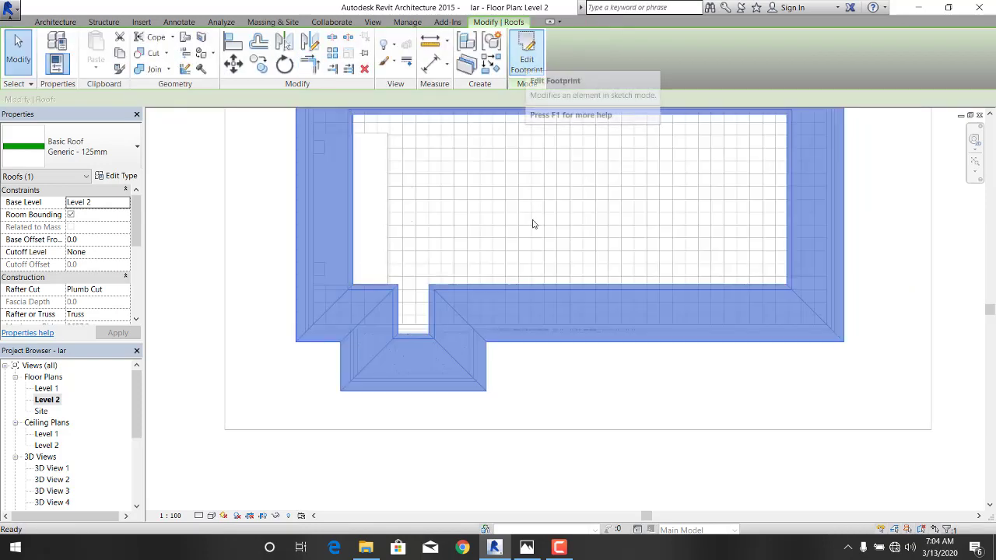
scroll(505, 261, "down", 2)
middle_click_drag(506, 260, 458, 337)
scroll(455, 336, "up", 3)
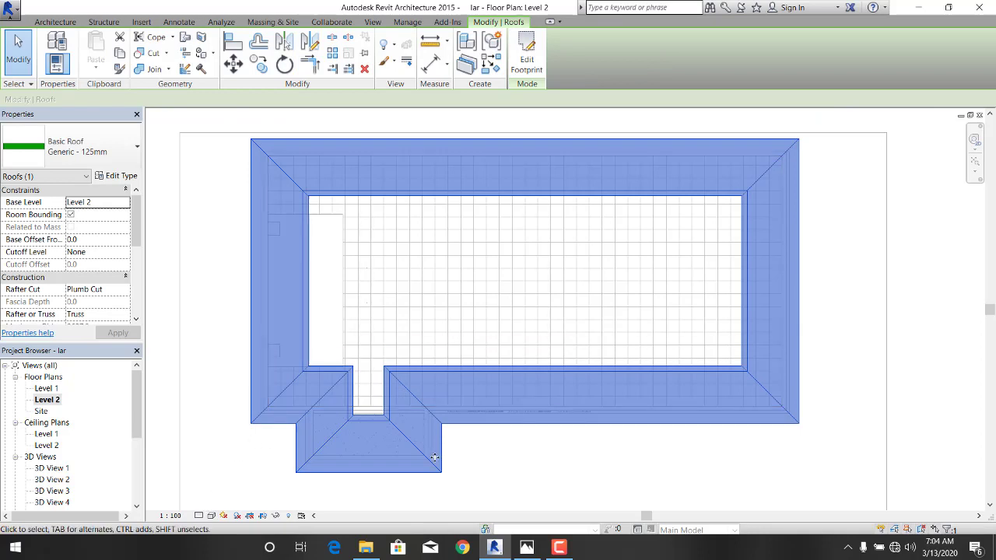
left_click(497, 453)
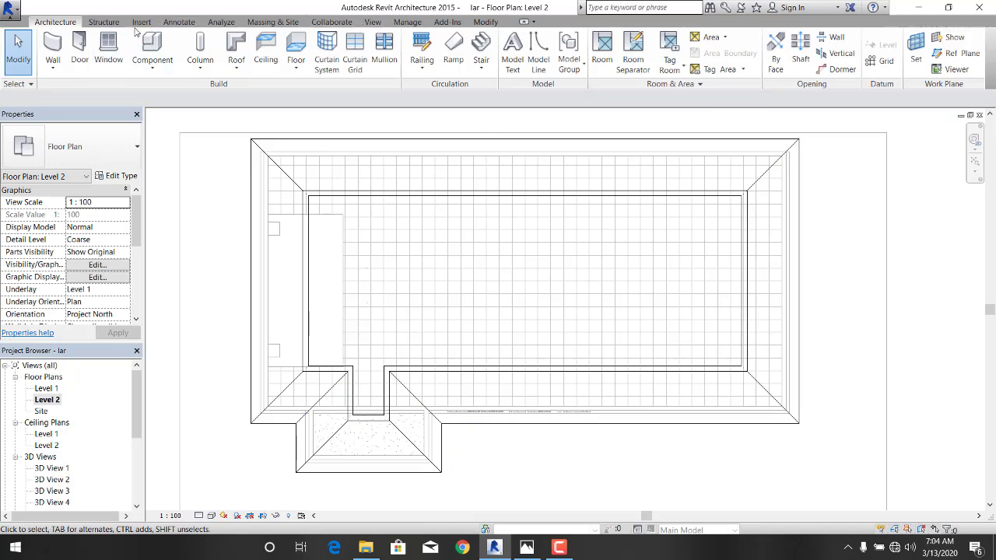
left_click(372, 22)
Open the default 3D view and zoom in on the grey hip roof over building and porch
left_click(371, 51)
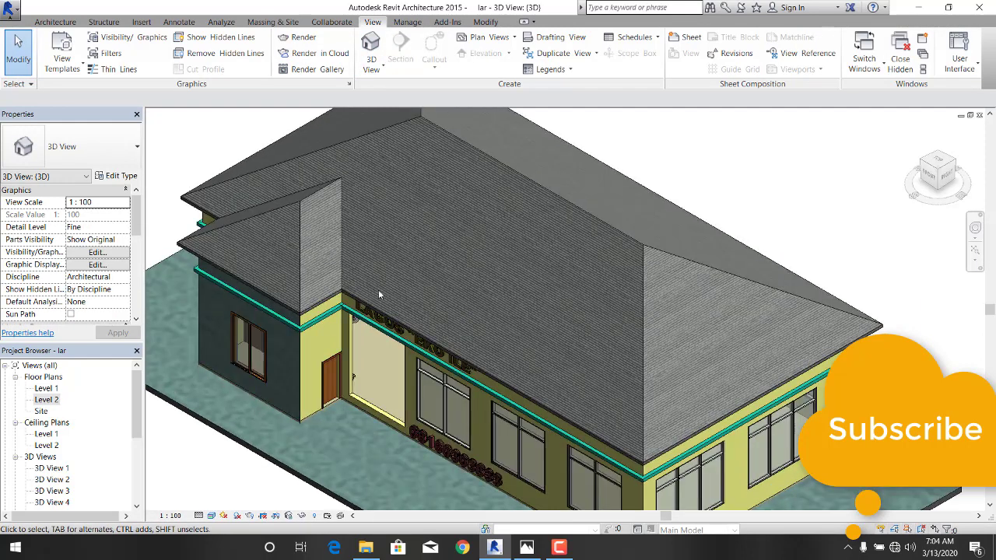
scroll(378, 289, "up", 1)
middle_click_drag(378, 289, 394, 339)
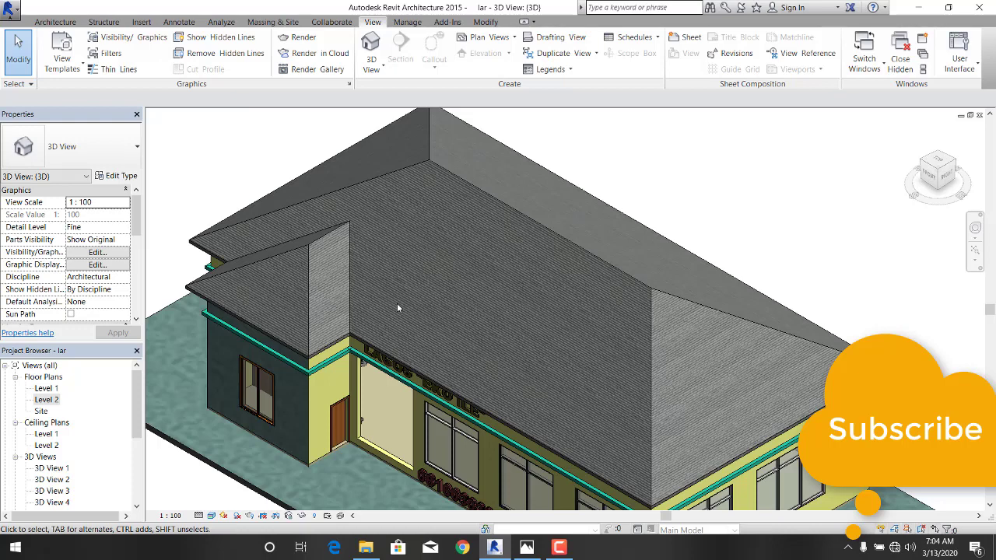